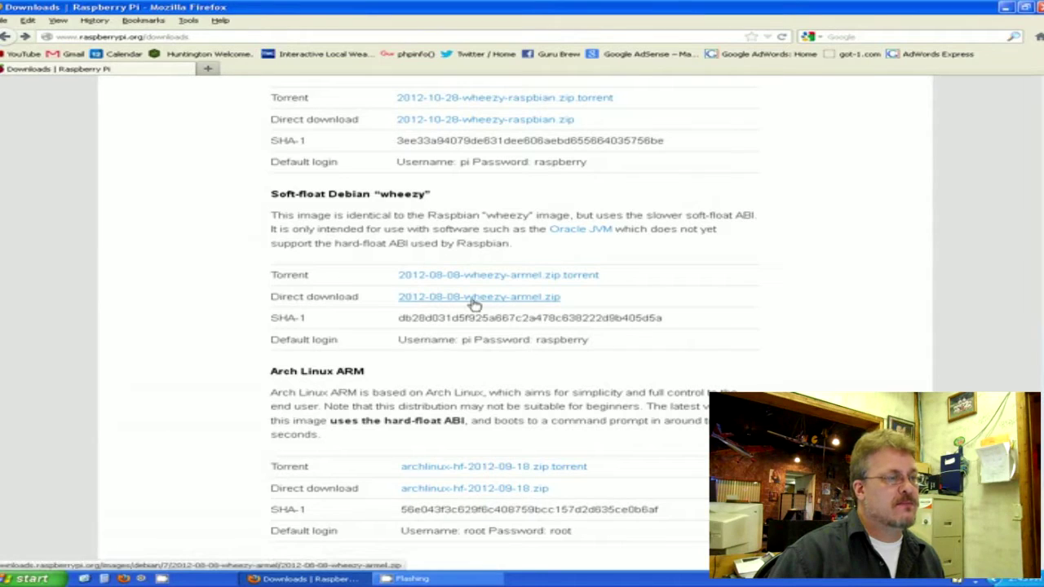
click(456, 301)
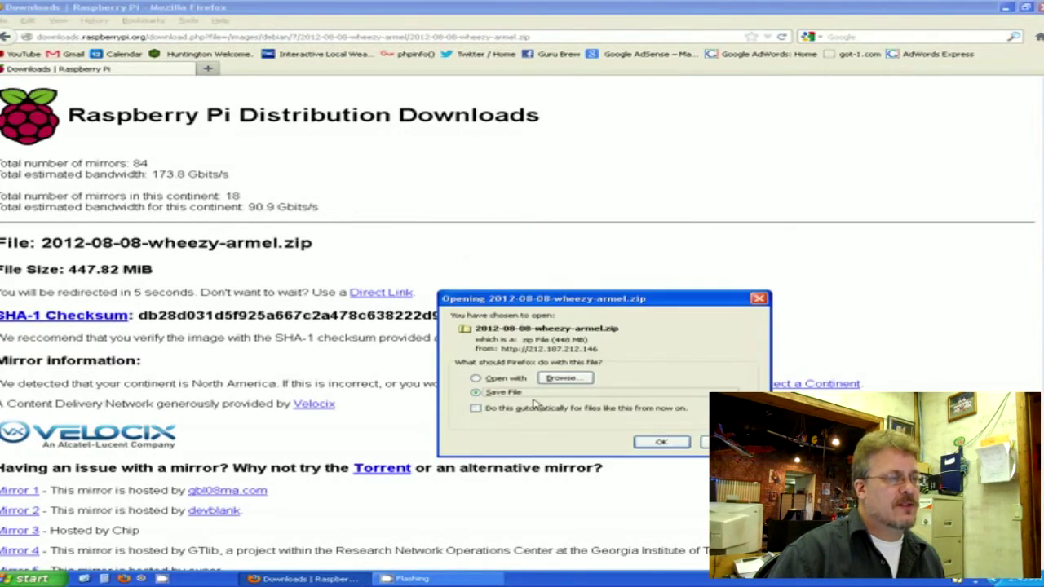
click(662, 443)
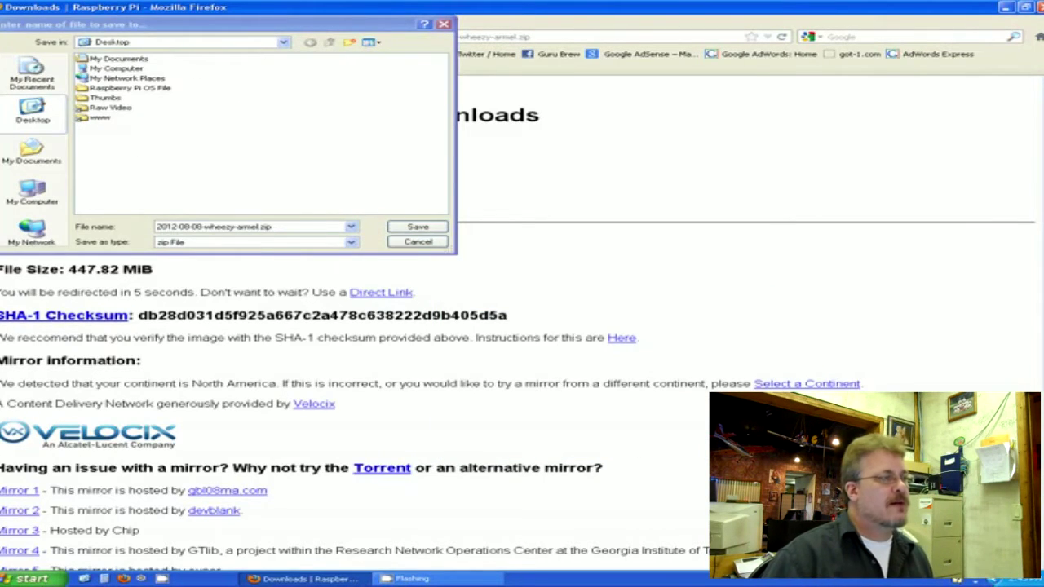
double_click(143, 90)
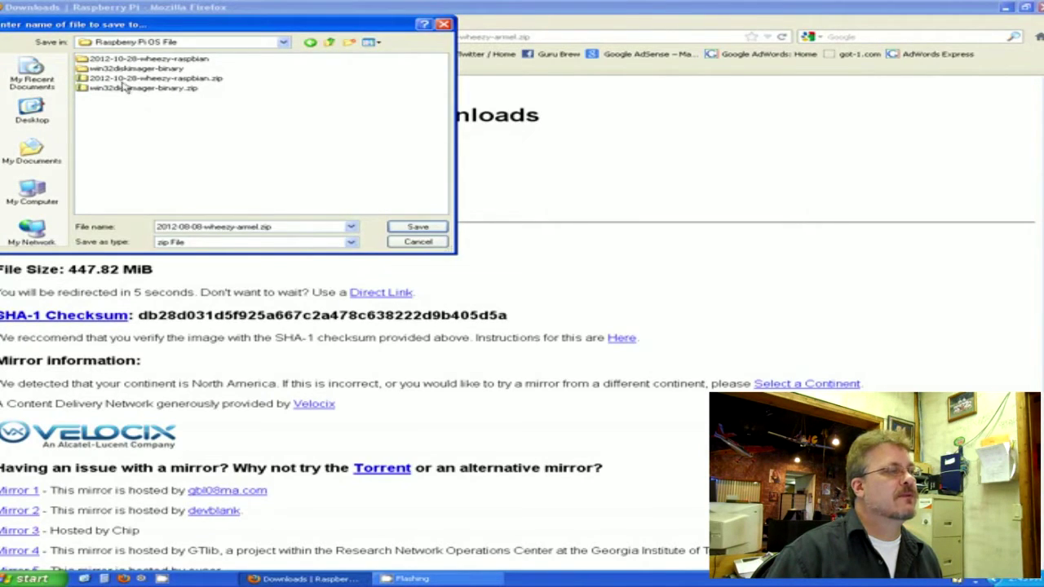
click(418, 243)
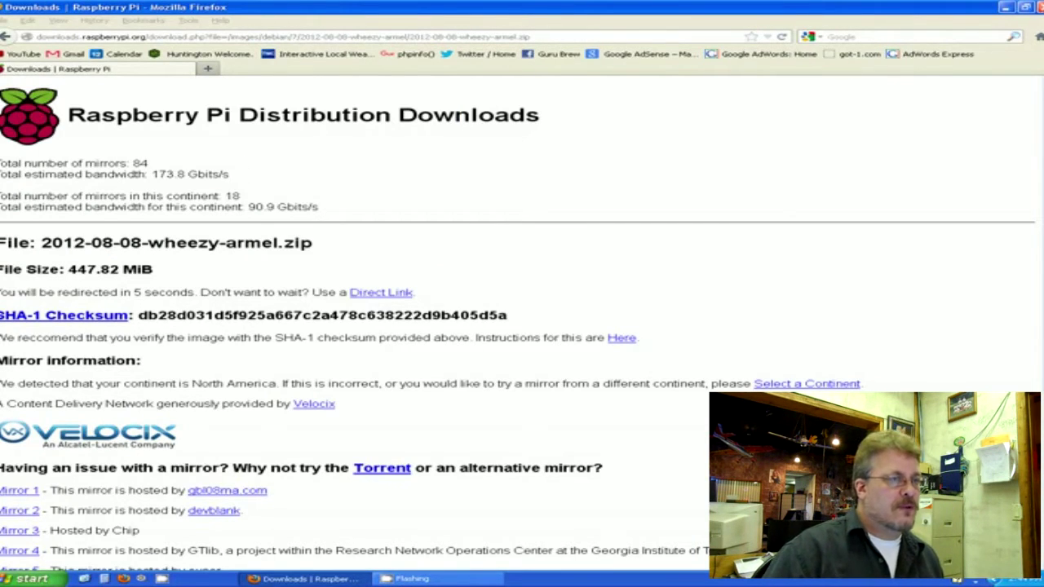
Step: Close the browser, open the Raspberry Pi OS File folder from the desktop and shift its window slightly upward
click(1038, 7)
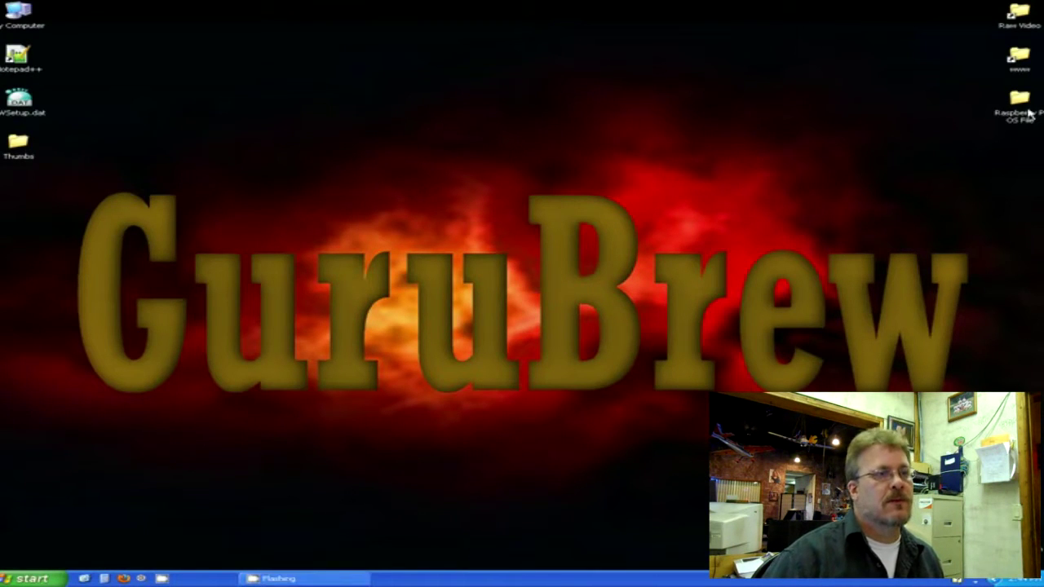
double_click(1021, 100)
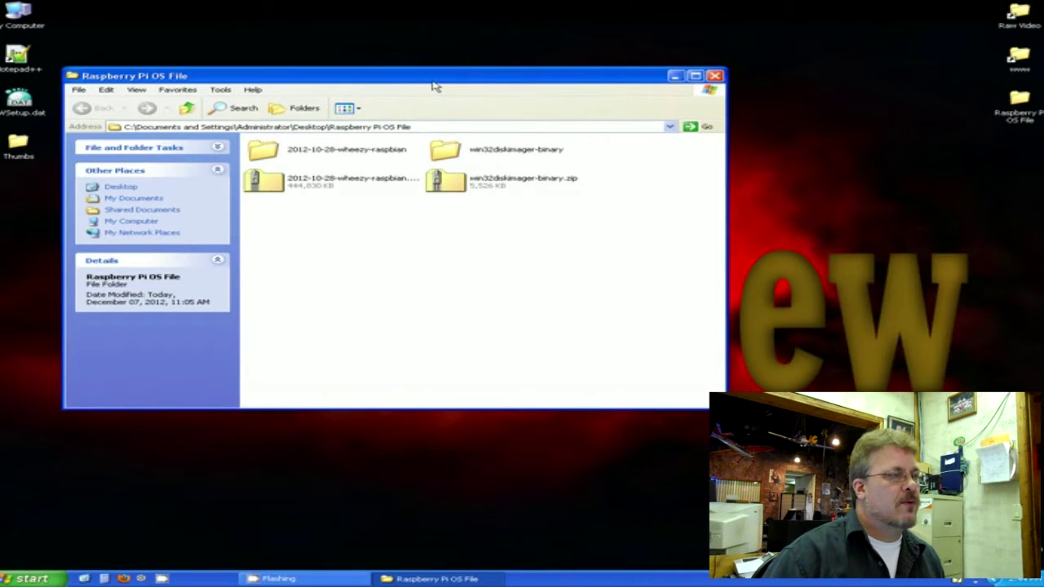
drag(441, 81, 439, 58)
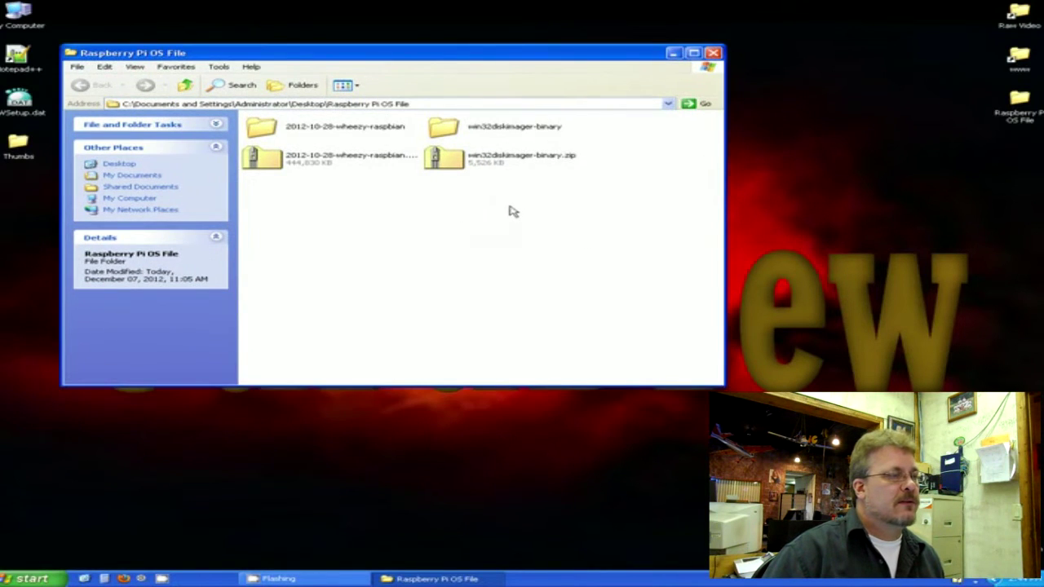
right_click(445, 168)
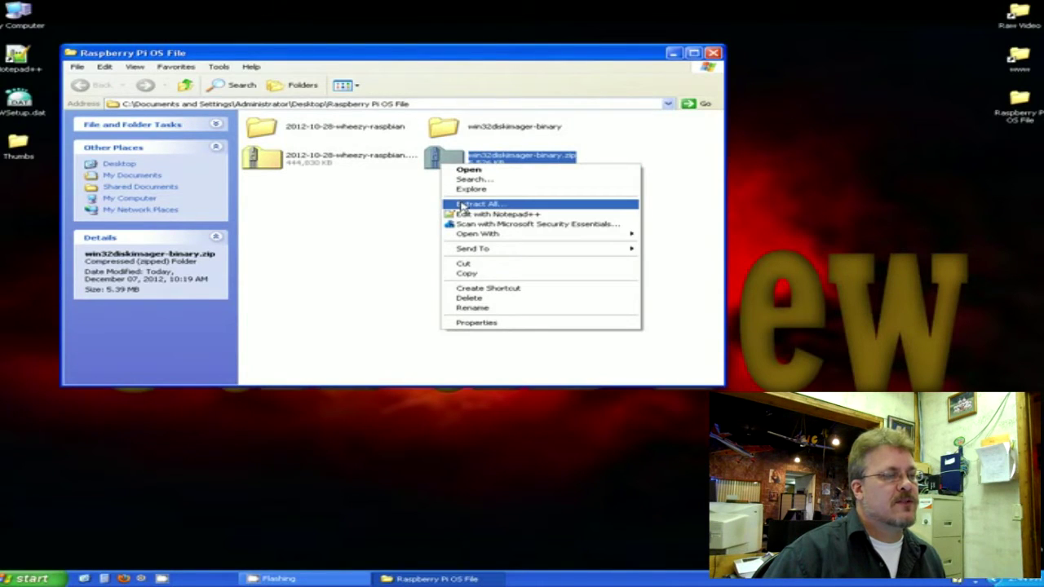
click(463, 203)
click(297, 239)
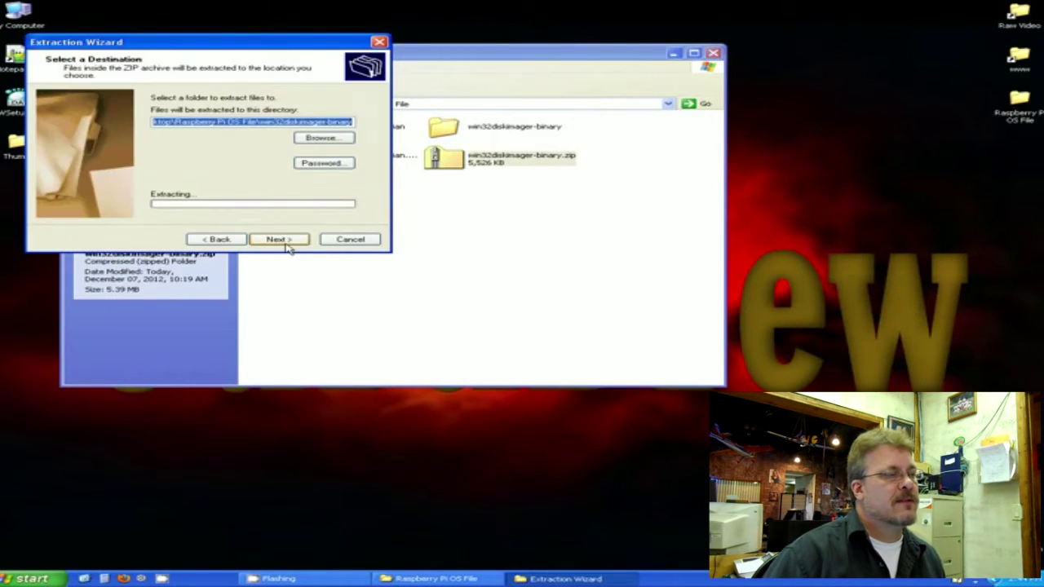
click(363, 239)
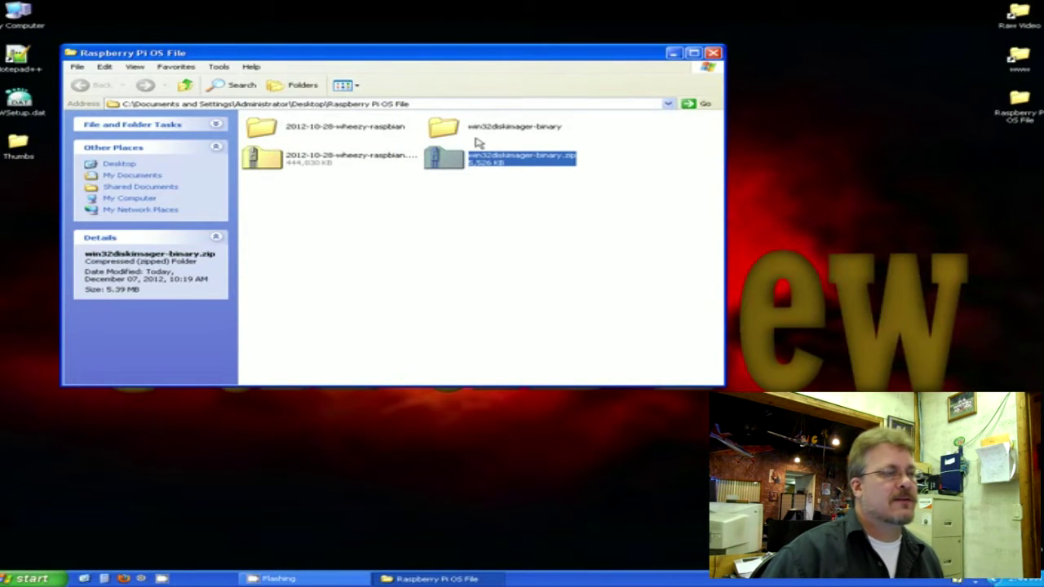
Step: Rearrange the 2012-10-28-wheezy-raspbian and win32diskimager-binary folders among the zip files and clear the selection
drag(630, 127, 373, 136)
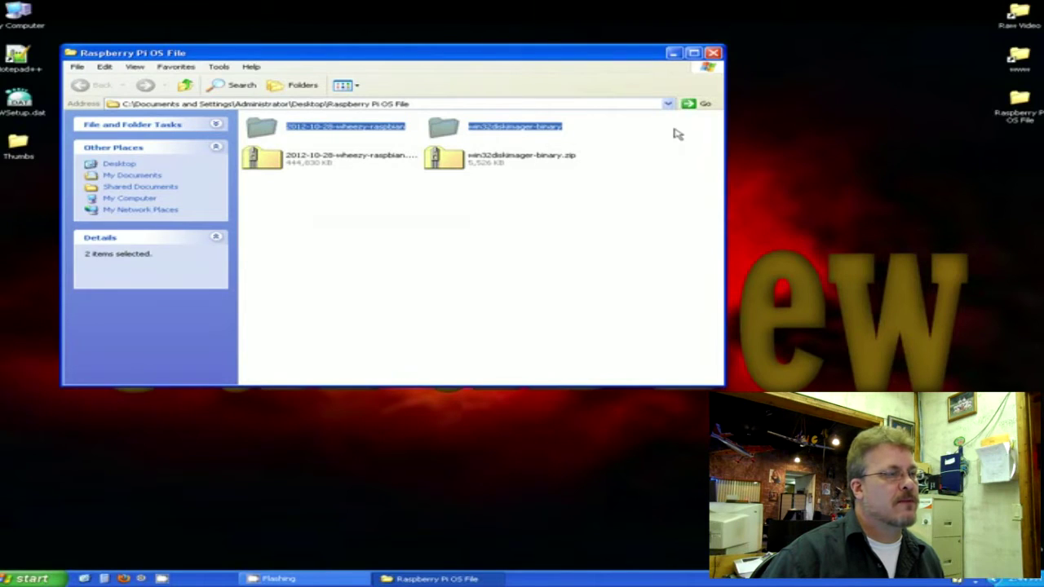
drag(477, 131, 494, 245)
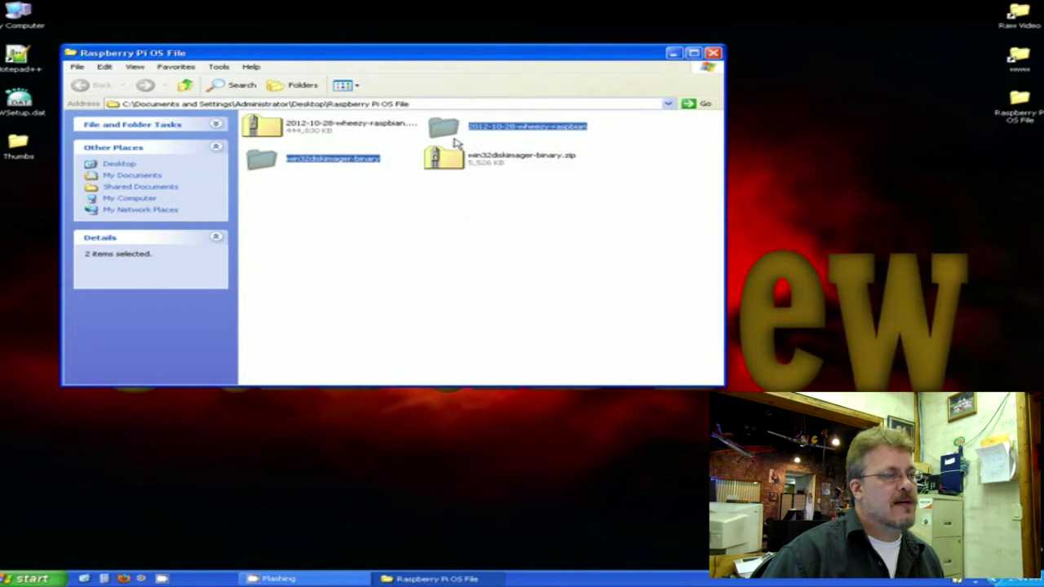
click(441, 196)
Step: Try to move the 2012-10-28-wheezy-raspbian folder down beside the zip archive, and cancel the compression this starts
drag(446, 135, 464, 155)
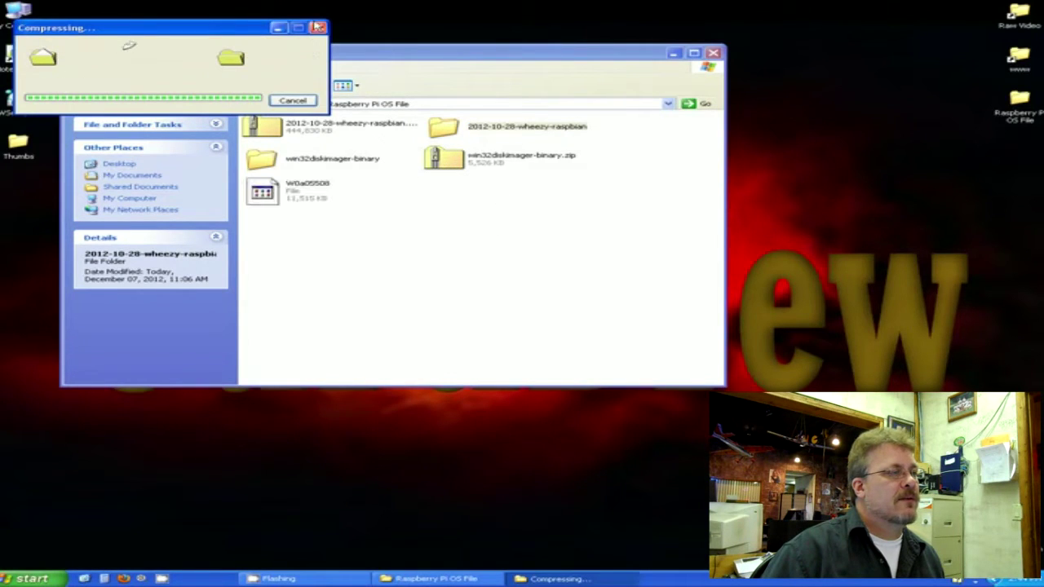
click(294, 101)
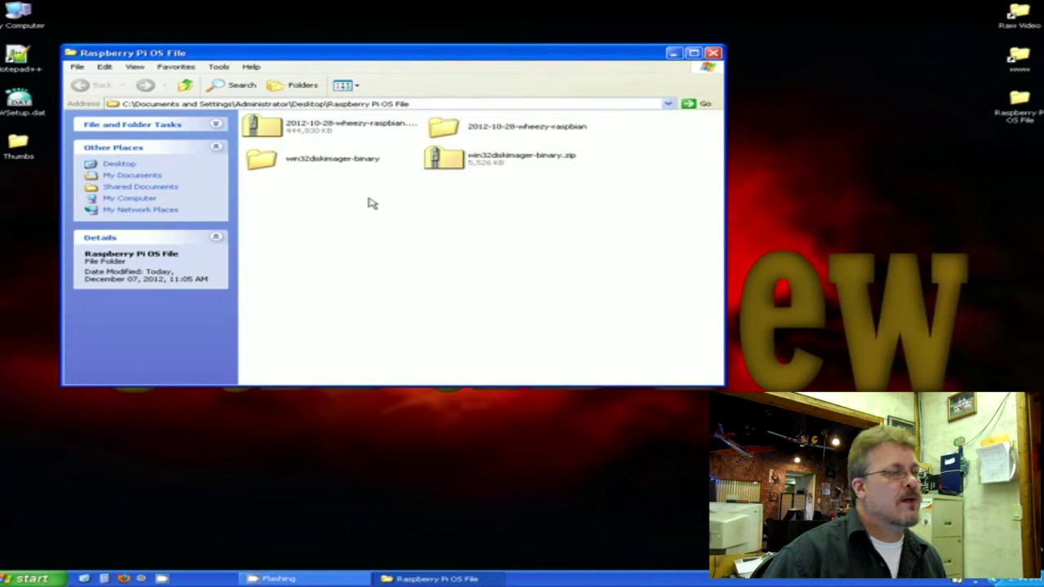
Step: Launch Win32DiskImager.exe from the win32diskimager-binary folder and place its window over the lower part of the folder window
double_click(326, 164)
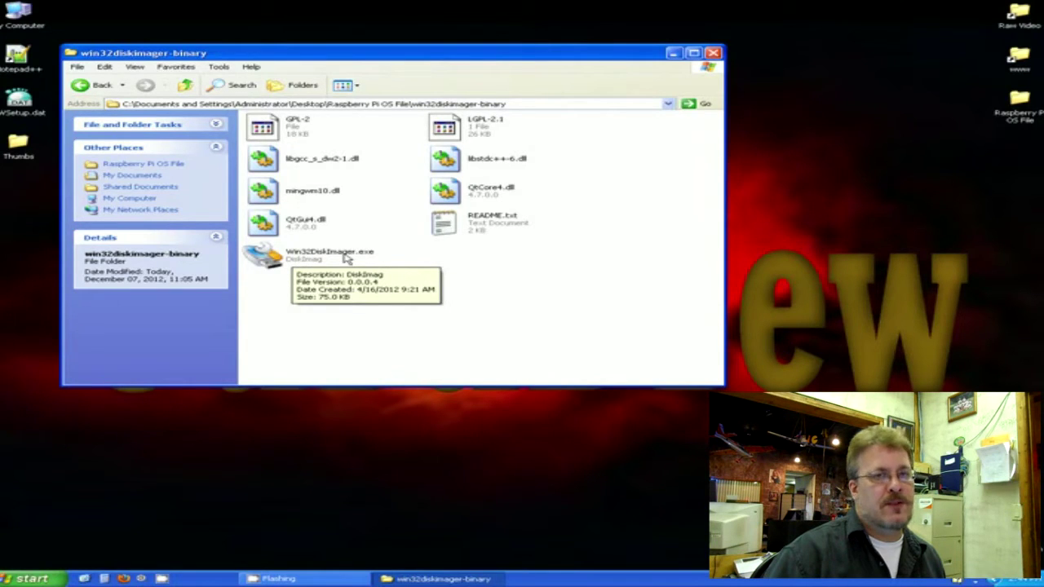
double_click(321, 256)
click(569, 302)
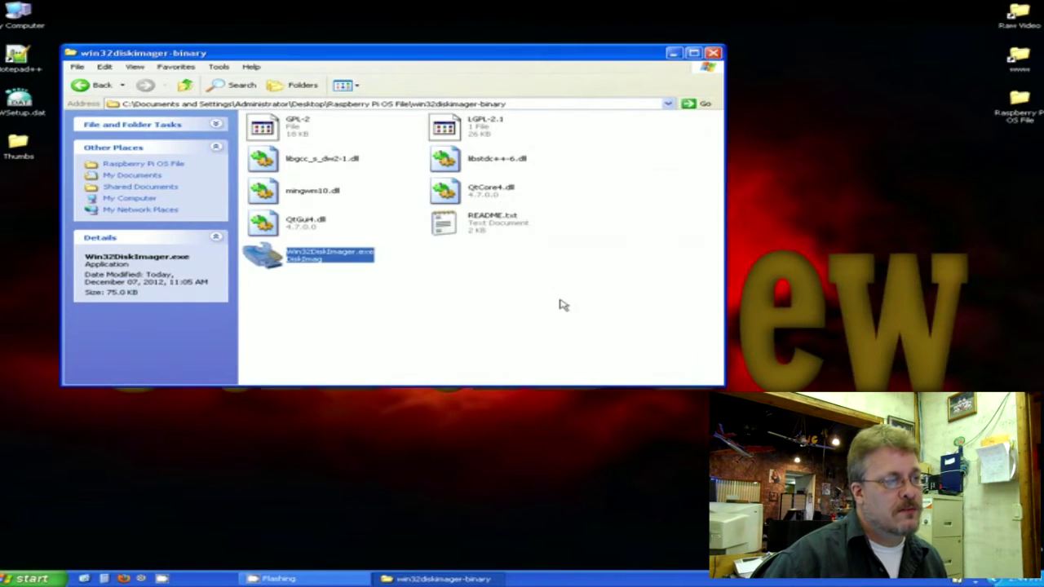
drag(289, 84, 597, 289)
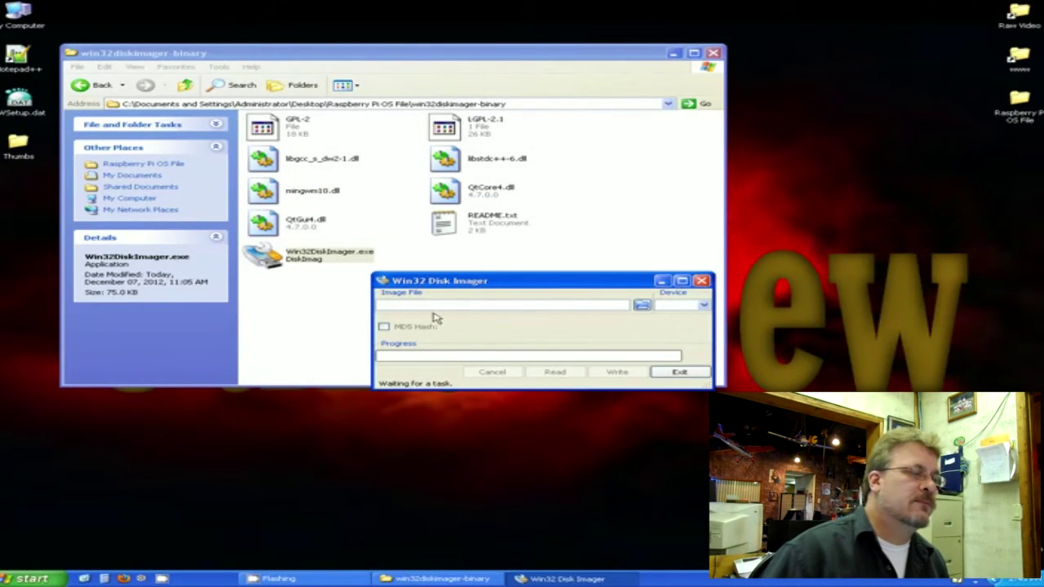
Step: Load 2012-10-28-wheezy-raspbian.img from the 2012-10-28-wheezy-raspbian folder as the image file
click(642, 306)
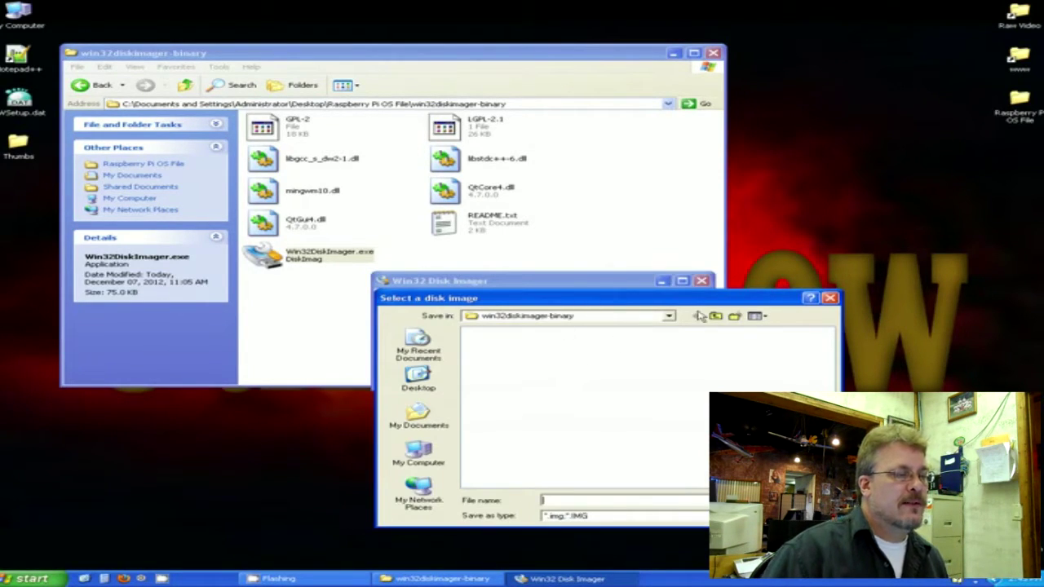
click(716, 317)
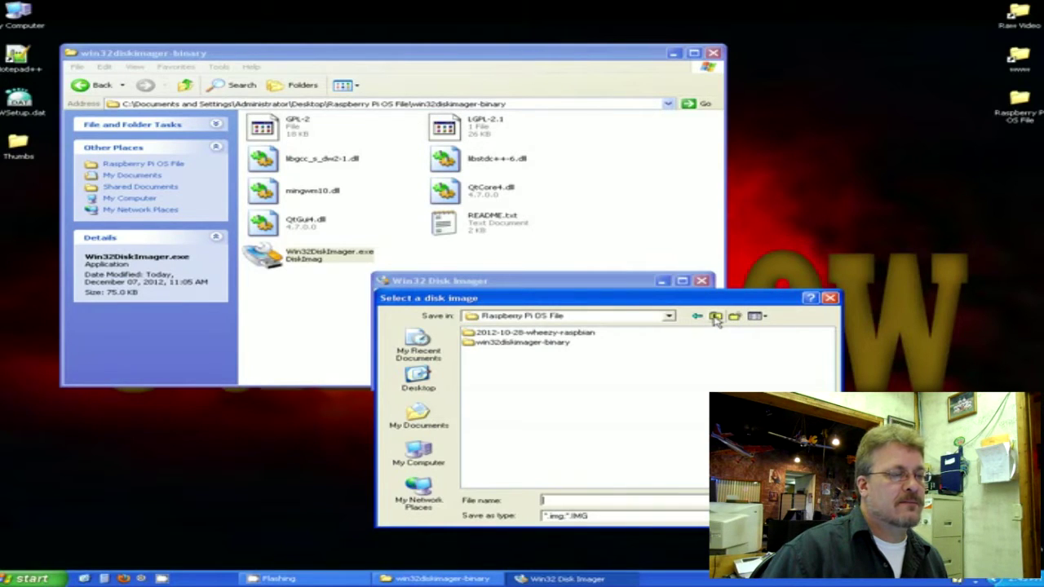
double_click(509, 336)
click(531, 337)
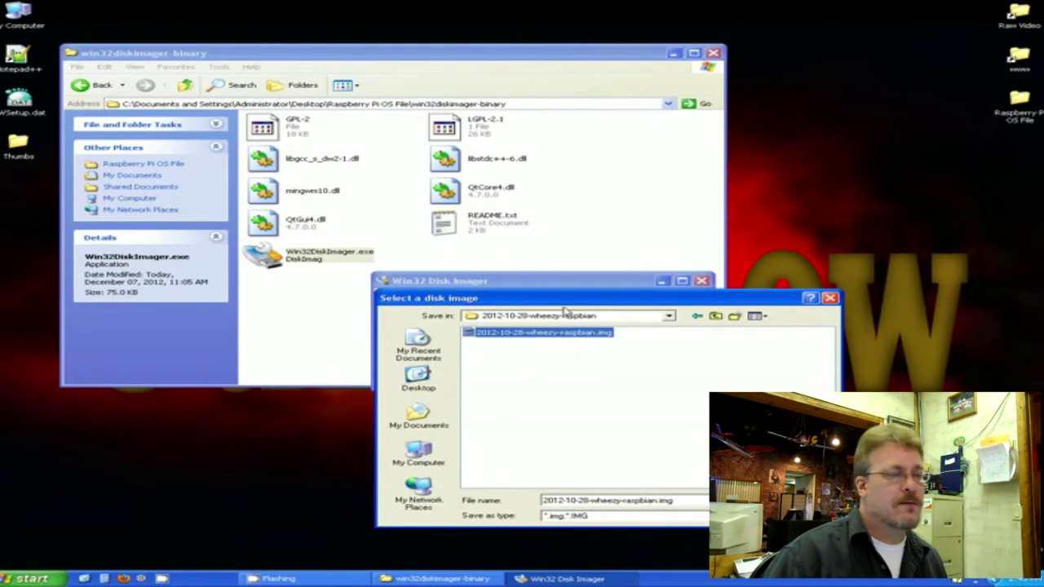
click(788, 500)
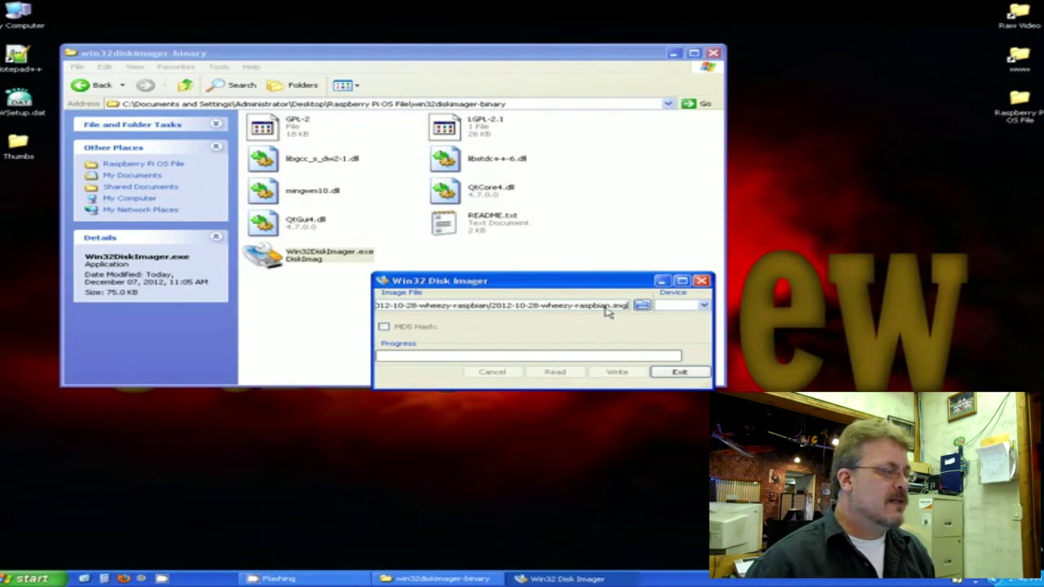
Step: Check the device choices for writing the image, and inspect Removable Disk (F:) through My Computer before closing it
click(705, 307)
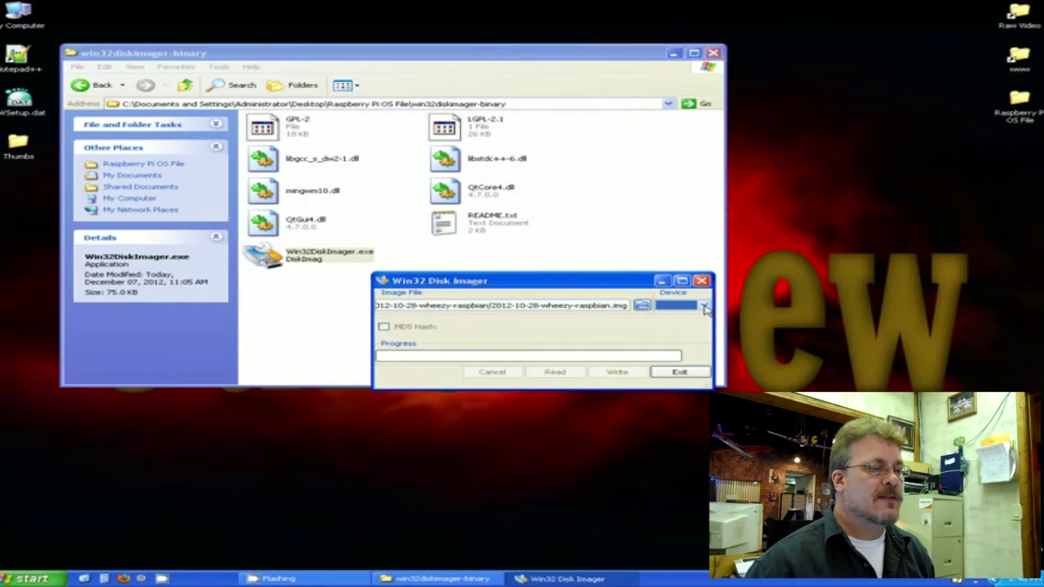
click(31, 578)
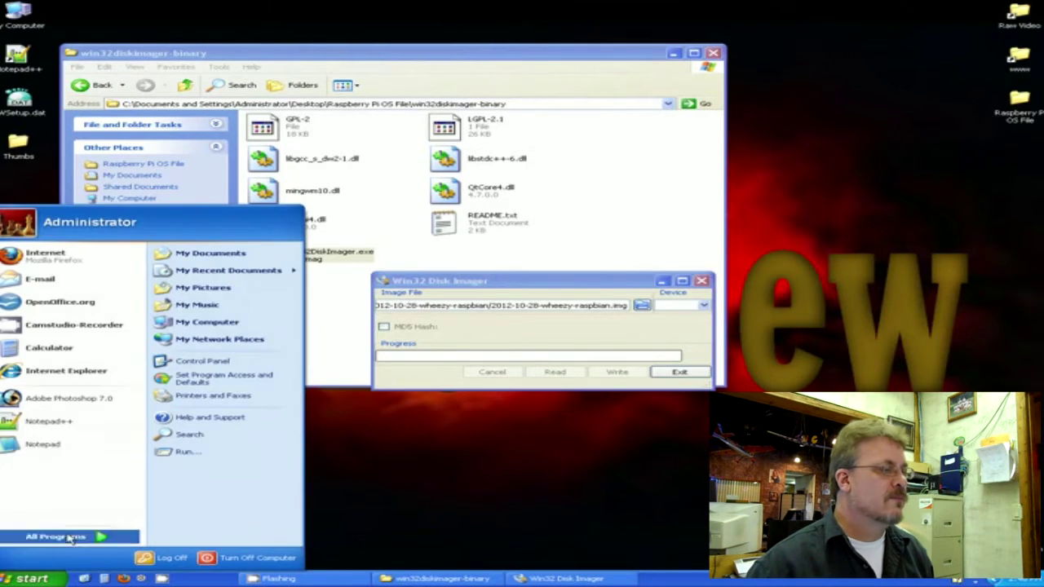
click(196, 324)
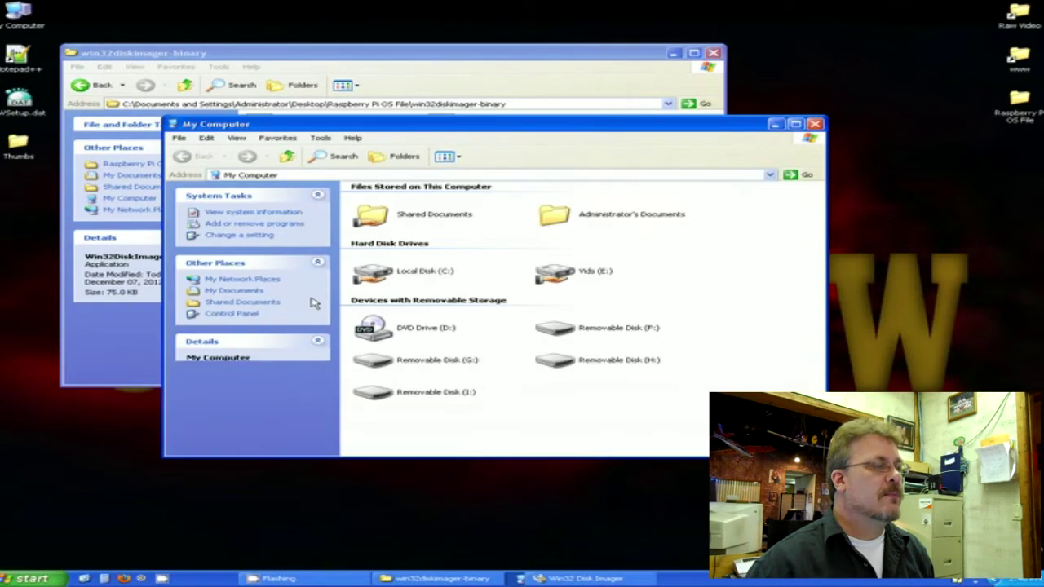
click(600, 331)
double_click(599, 339)
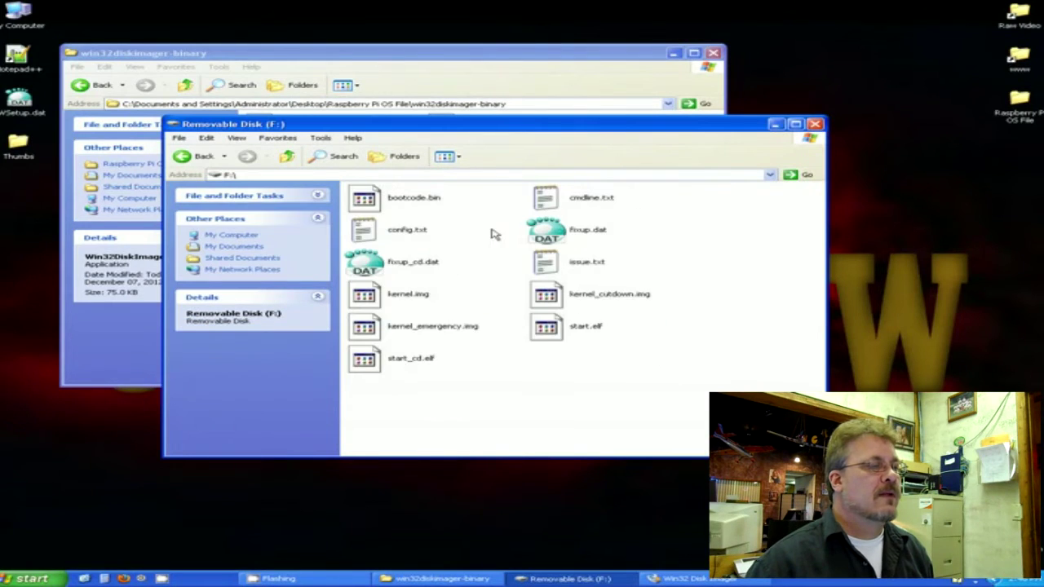
click(815, 124)
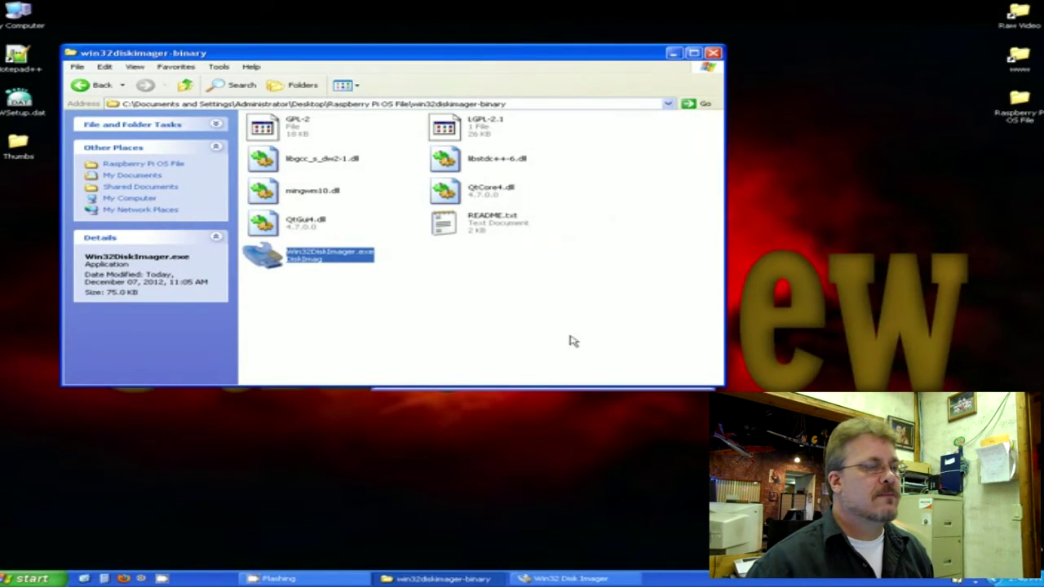
Step: Bring Win32 Disk Imager back to the front, and close it together with the win32diskimager-binary folder
click(548, 580)
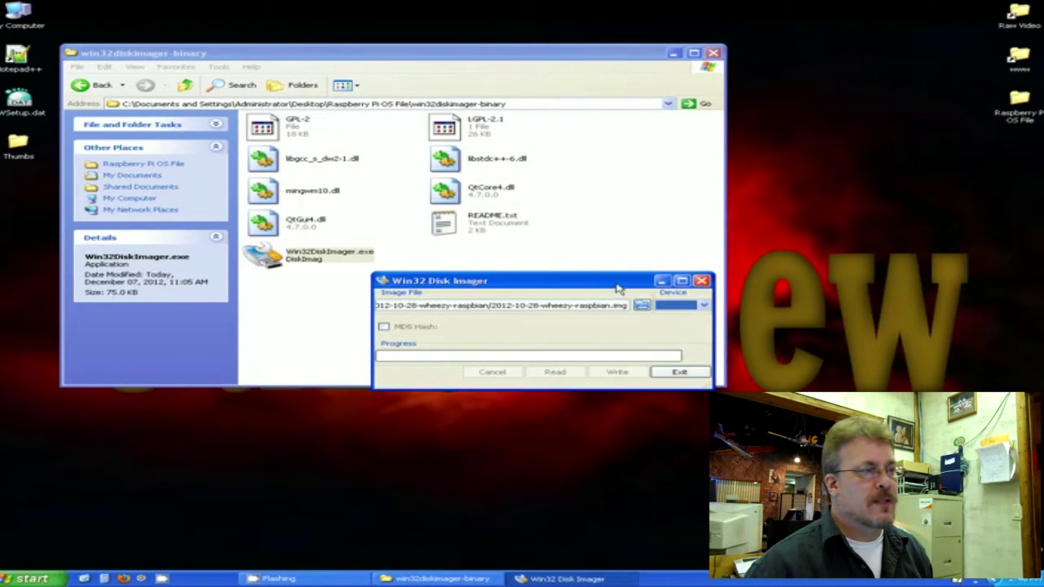
drag(618, 285, 554, 310)
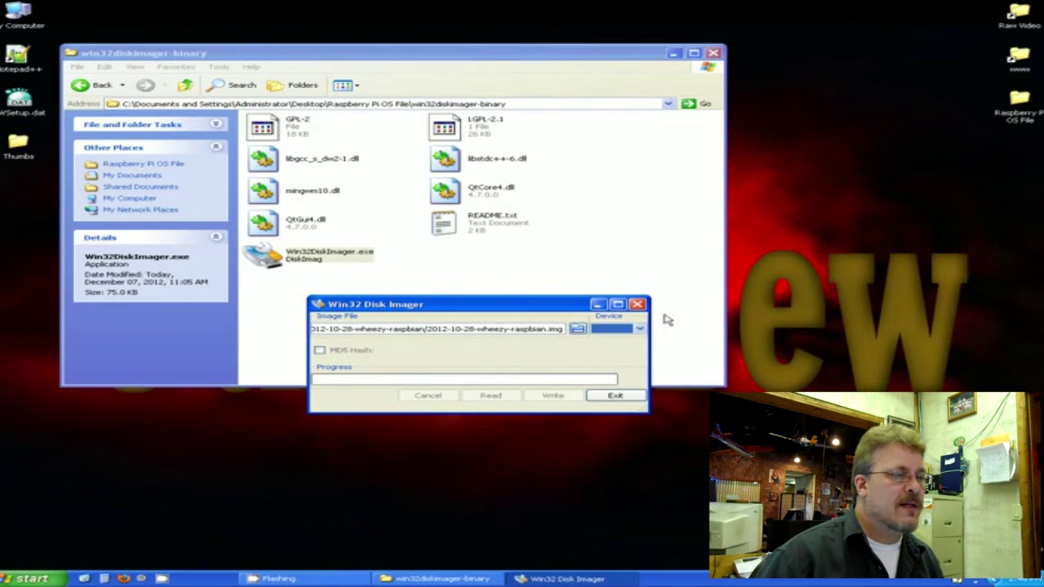
click(637, 305)
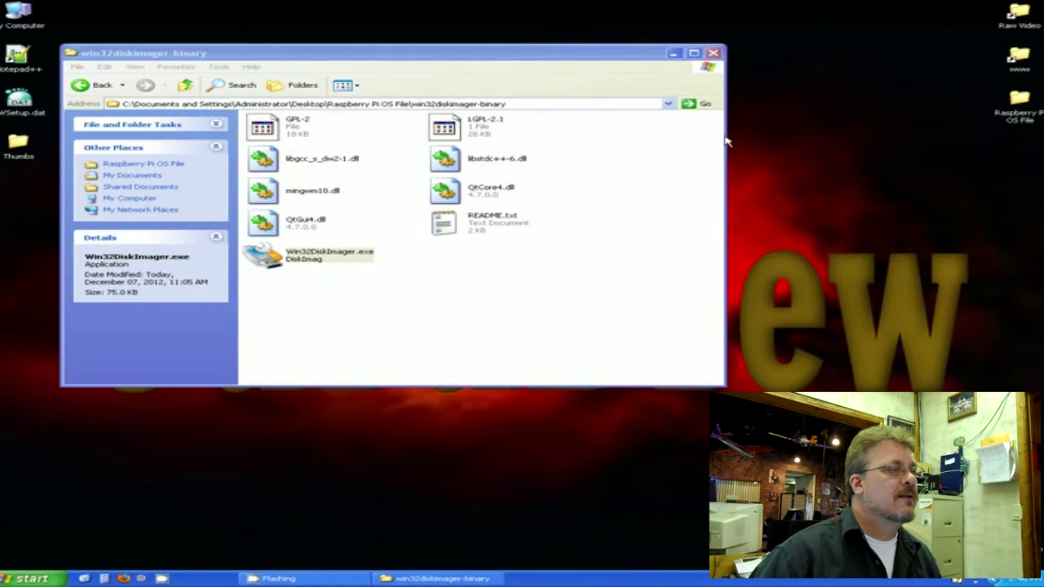
click(713, 53)
Step: Open Removable Disk (F:) from My Computer to examine the boot files on the card
double_click(19, 16)
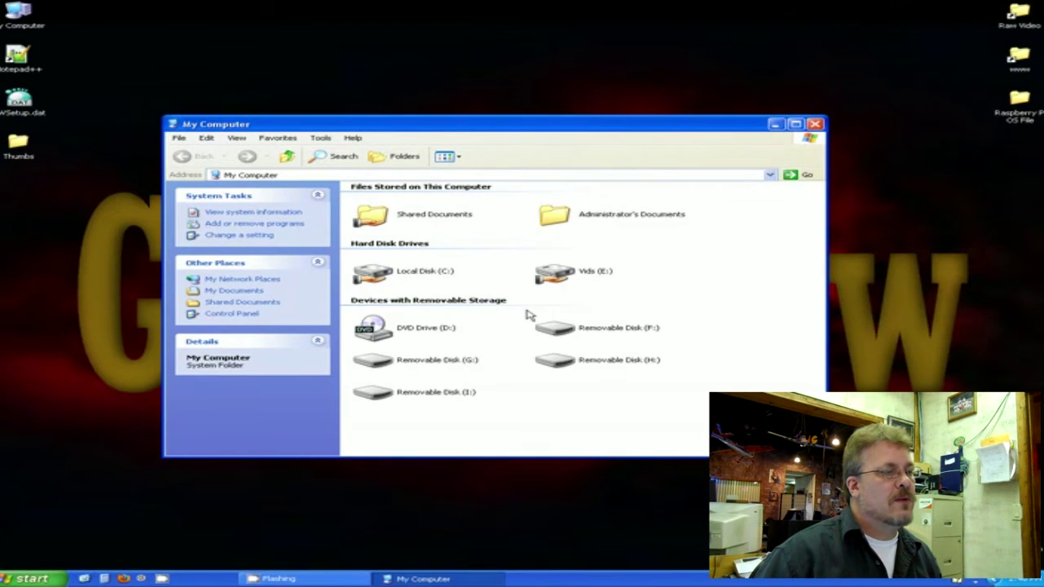
click(608, 329)
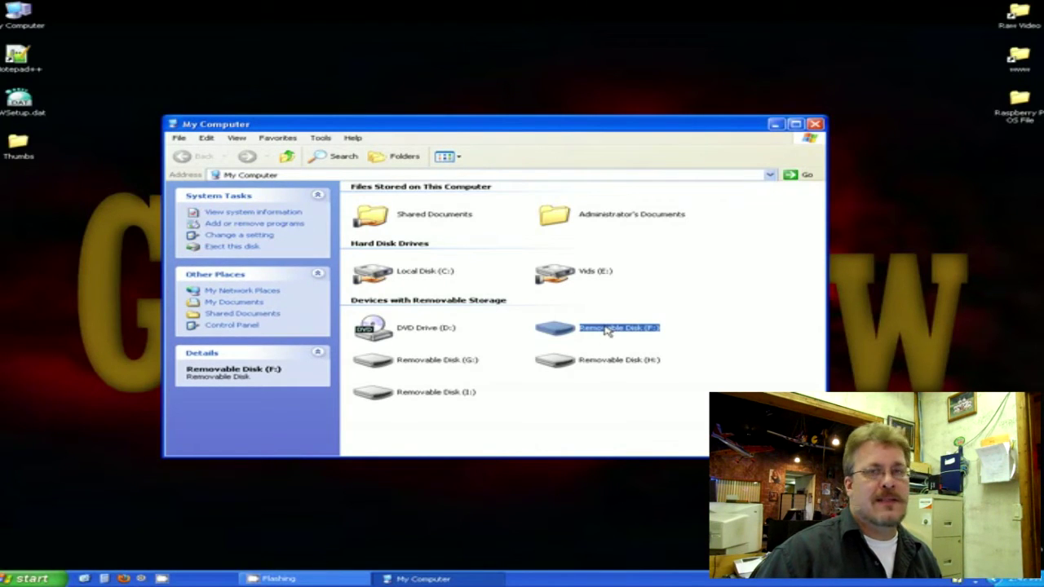
double_click(608, 329)
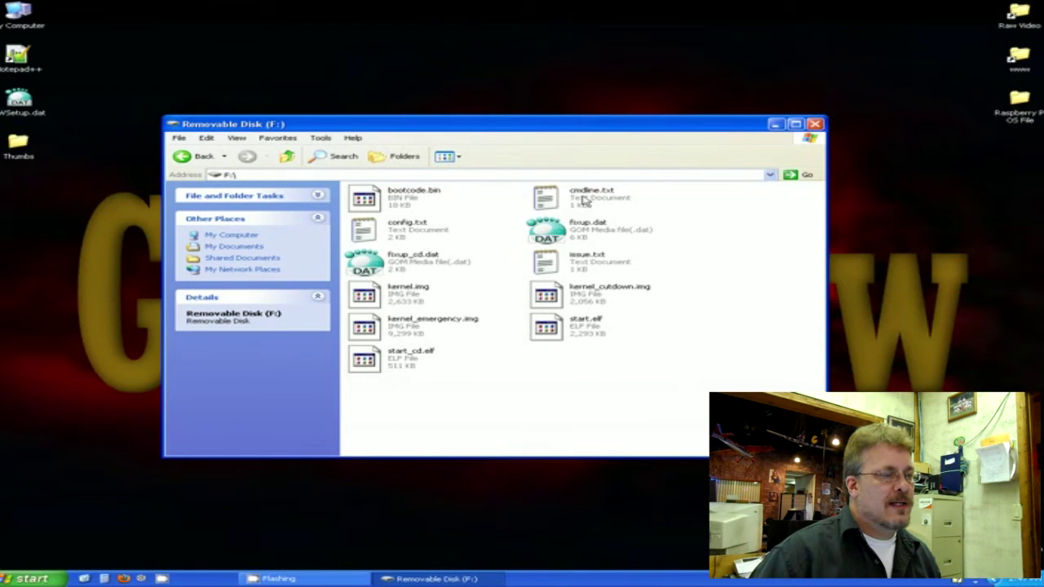
drag(453, 128, 453, 114)
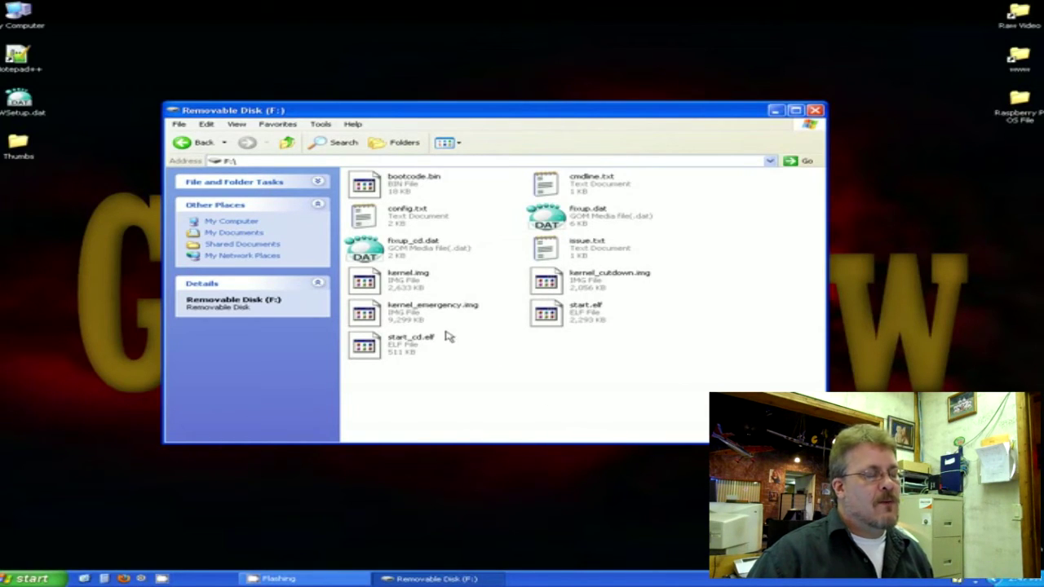
Step: Review the settings in config.txt in a maximized WordPad window, and close both the file and the Removable Disk (F:) window
right_click(410, 213)
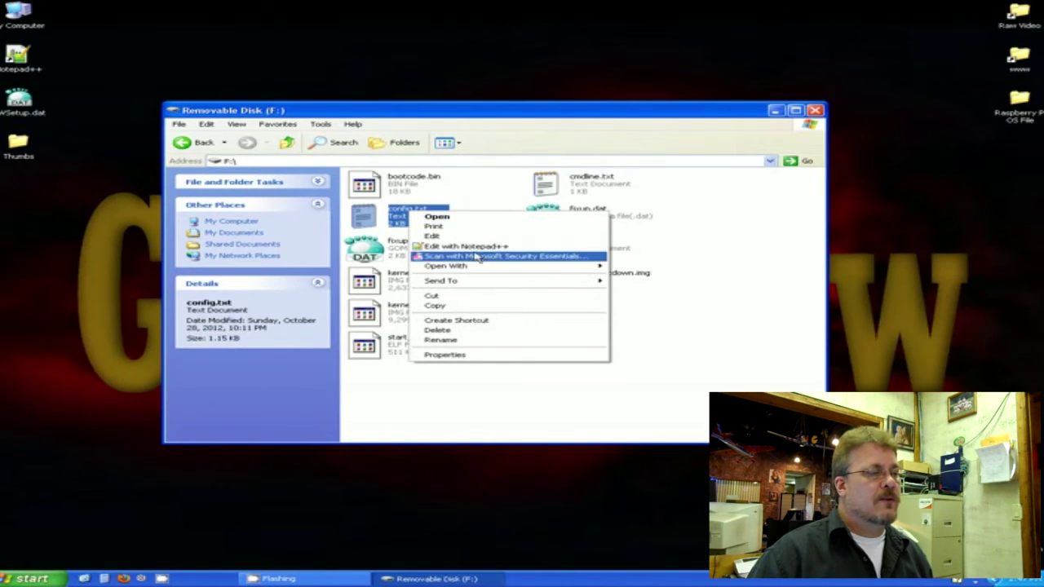
mouse_move(476, 270)
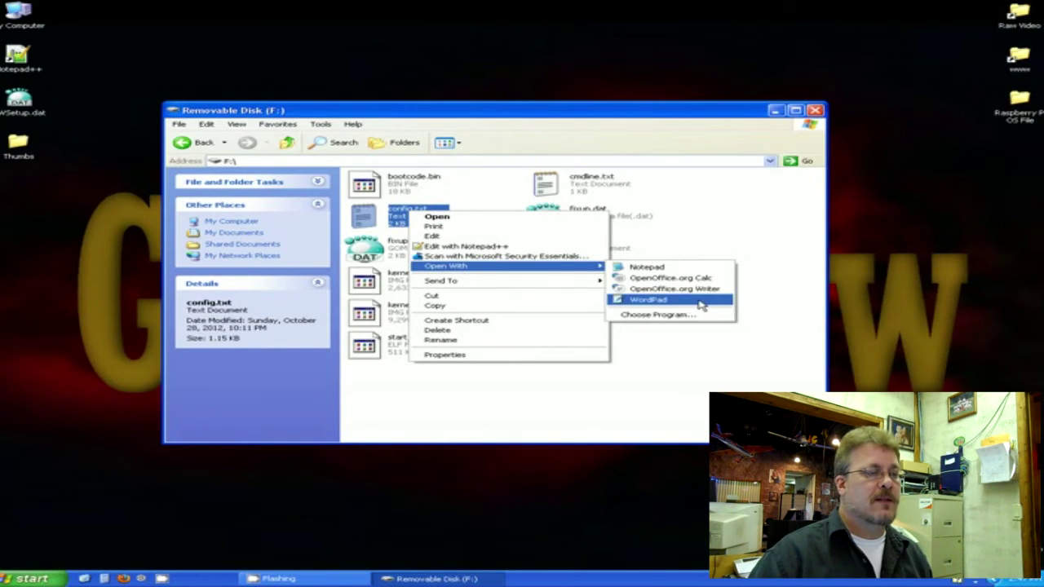
click(664, 299)
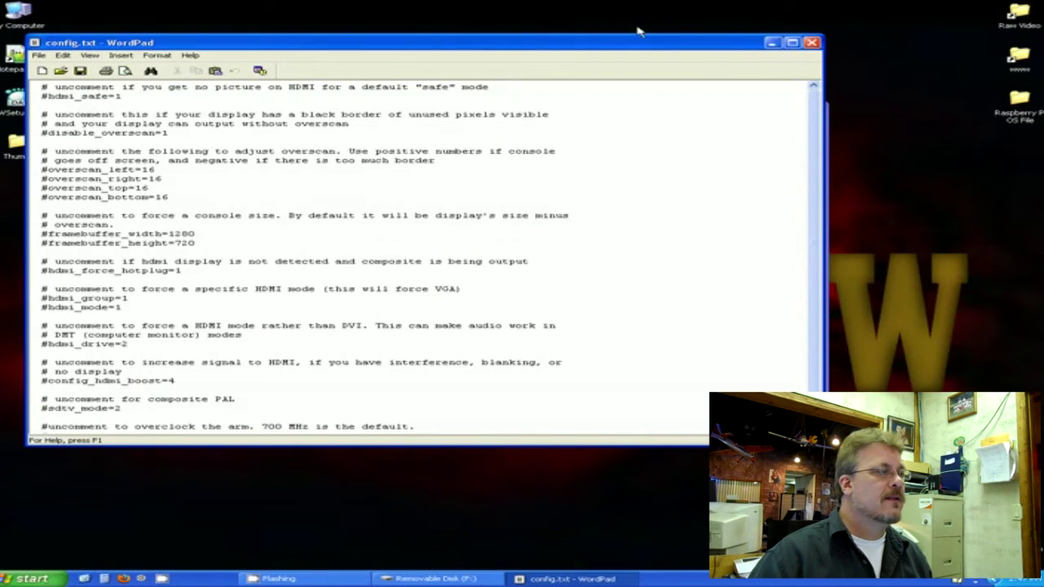
click(792, 43)
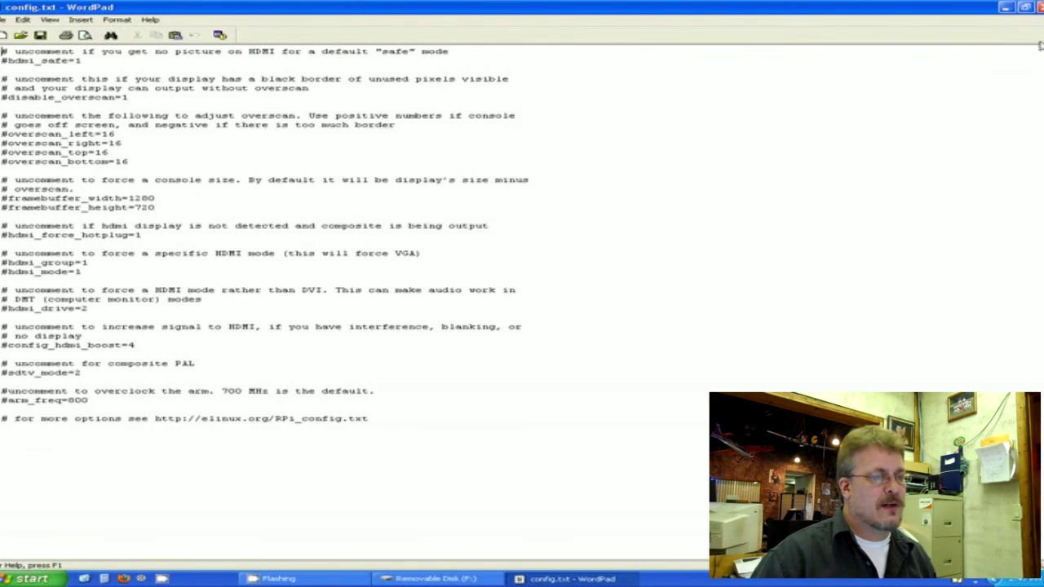
click(1036, 6)
click(679, 418)
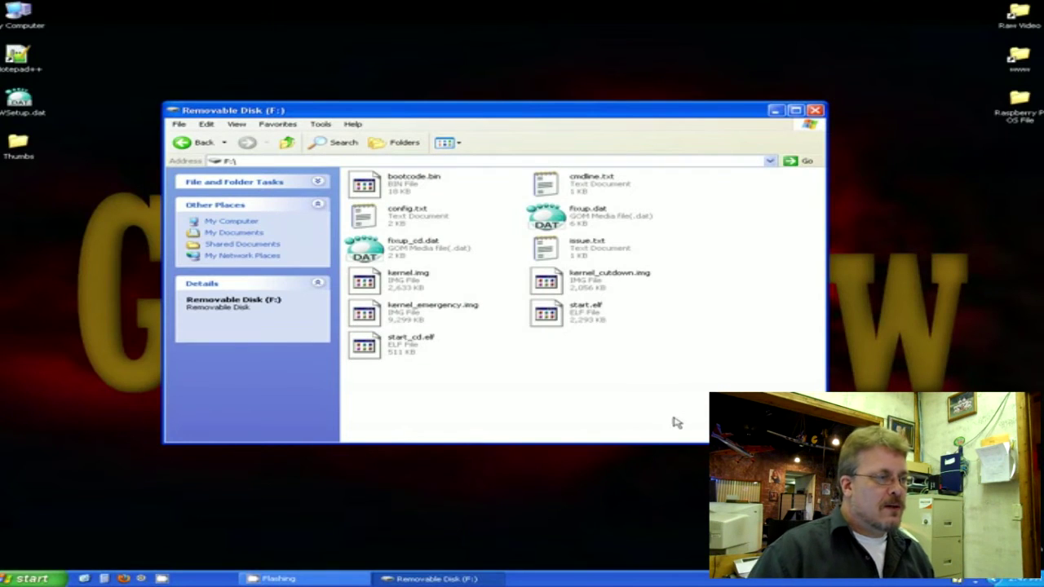
click(816, 111)
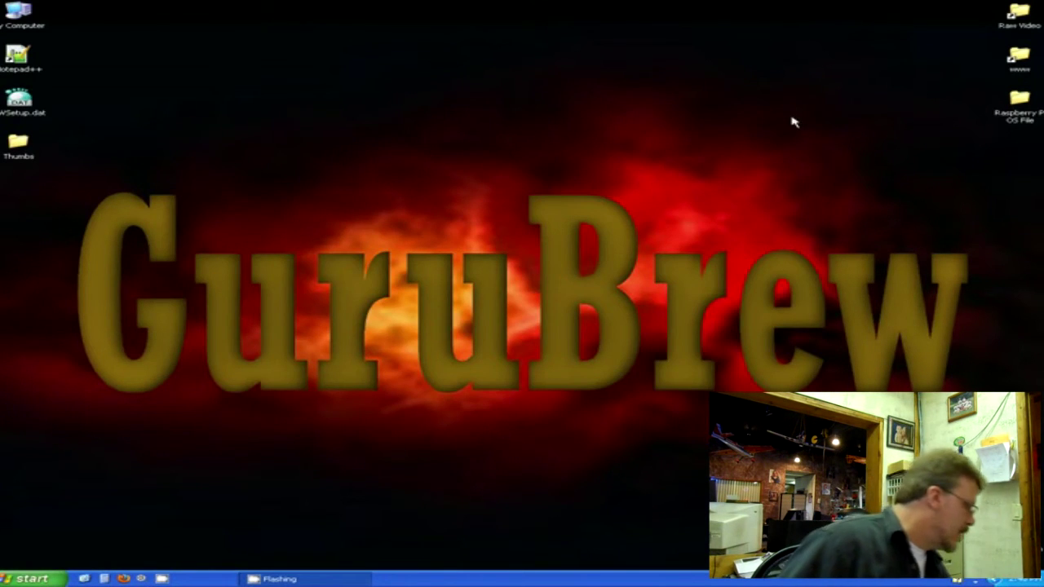